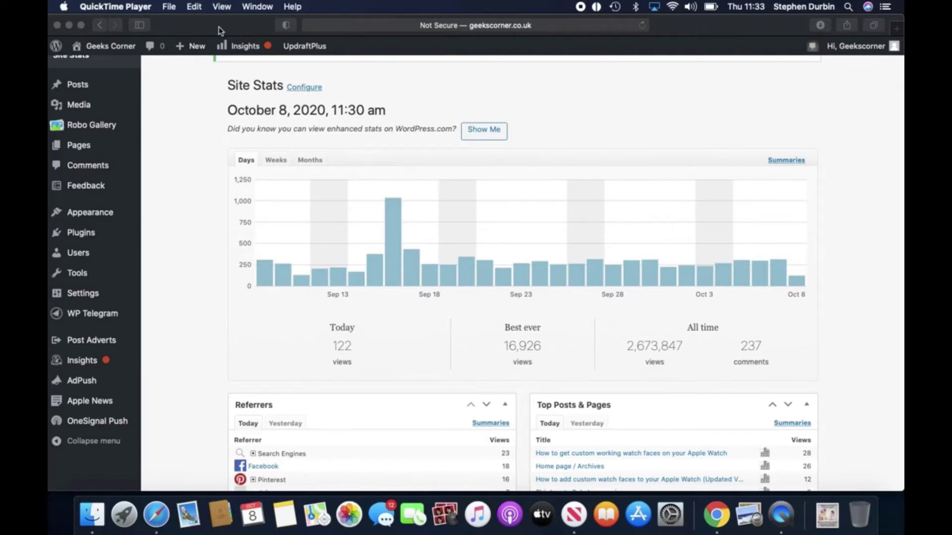
Step: Bring Safari forward and browse its Bookmarks menu, including App Deals and Geek Stuff
{"action": "left_click", "coordinate": [219, 30]}
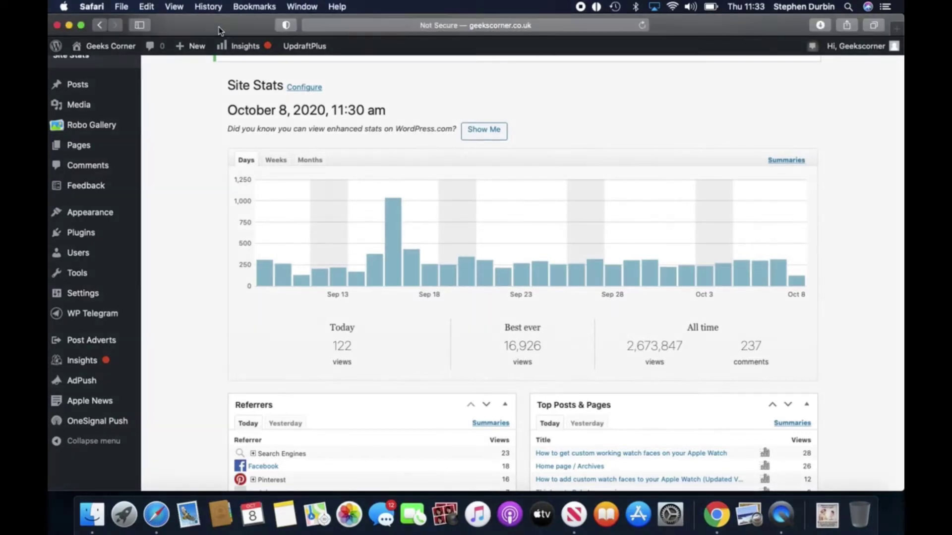
{"action": "left_click", "coordinate": [240, 7]}
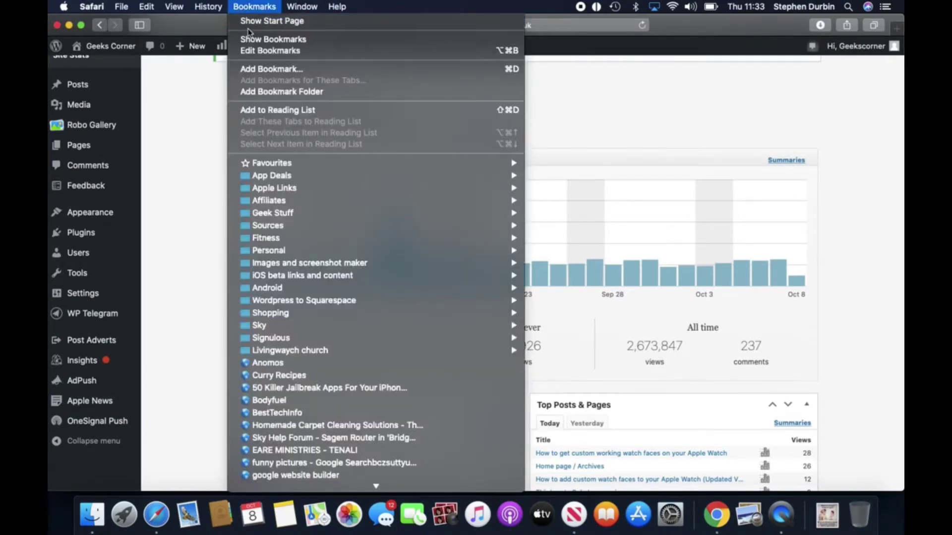
{"action": "scroll", "coordinate": [256, 60], "scroll_direction": "down", "scroll_amount": 8}
{"action": "scroll", "coordinate": [267, 68], "scroll_direction": "down", "scroll_amount": 2}
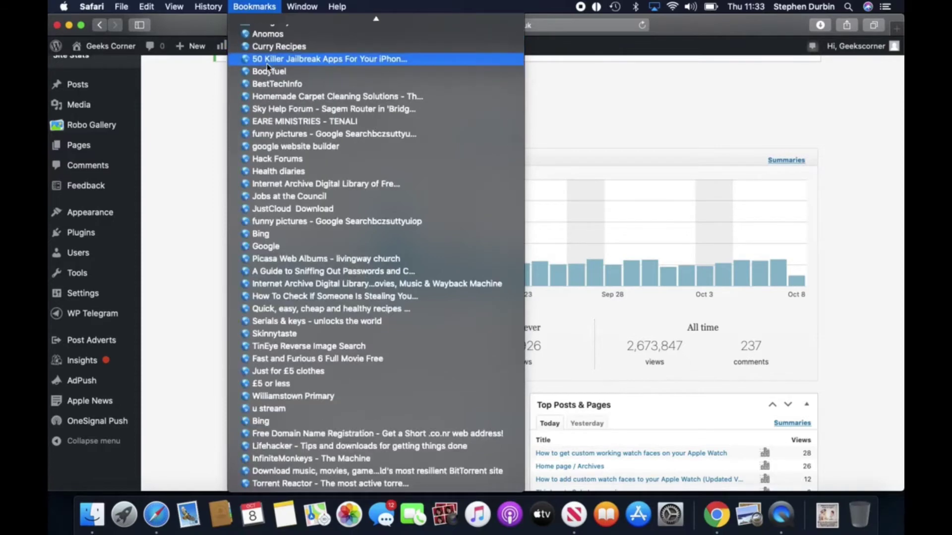
{"action": "scroll", "coordinate": [267, 67], "scroll_direction": "up", "scroll_amount": 10}
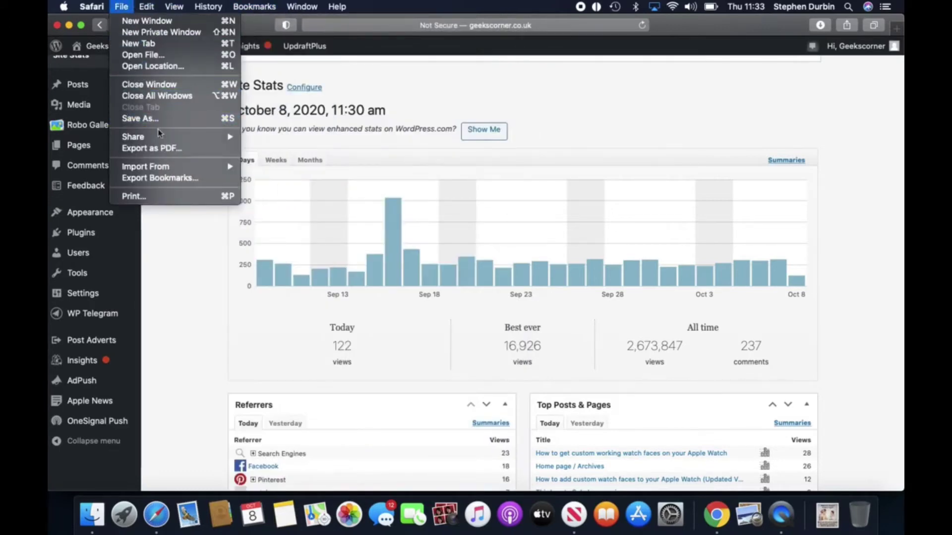
Step: Export Safari's bookmarks as 'Safari Bookmarks' into the Downloads folder
{"action": "left_click", "coordinate": [161, 178]}
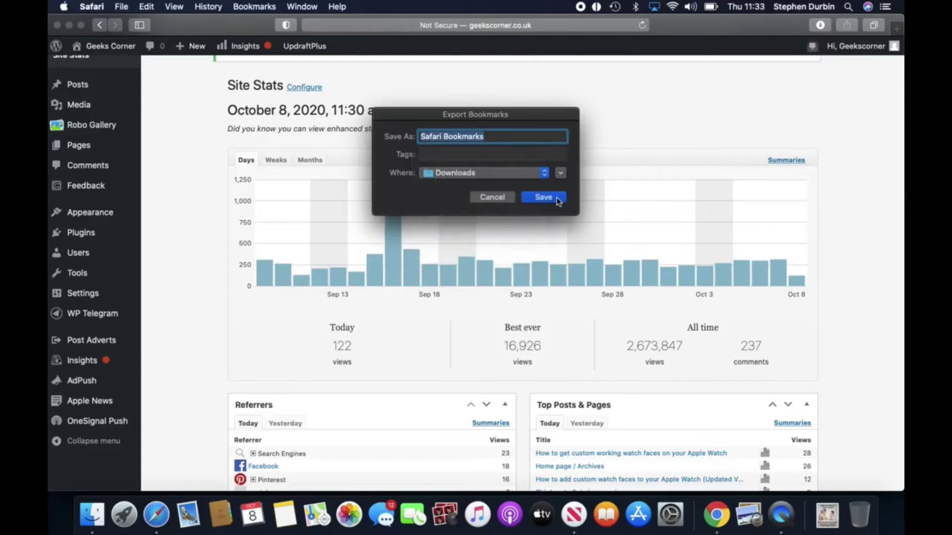
{"action": "left_click", "coordinate": [557, 201]}
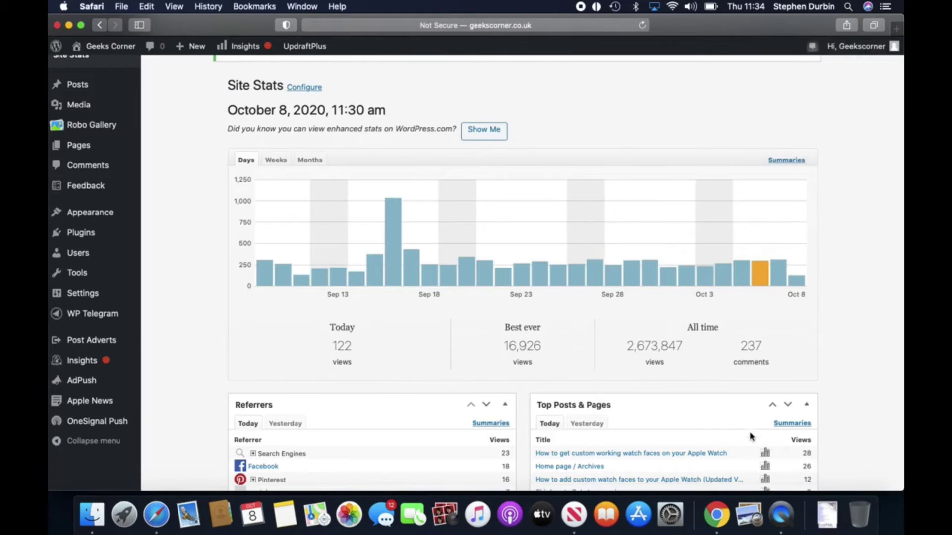
Step: Switch to Chrome and go to Bookmarks > Import Bookmarks and Settings from its menu
{"action": "left_click", "coordinate": [716, 516]}
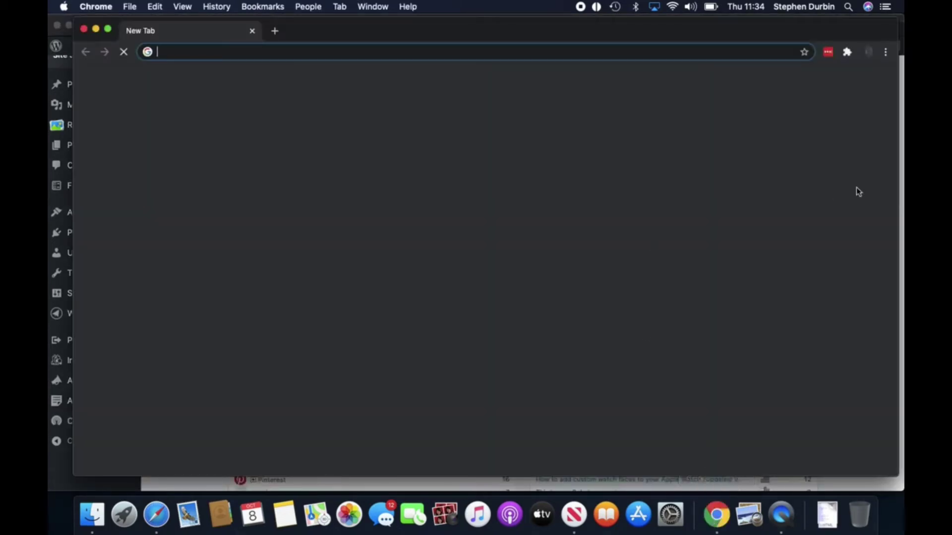
{"action": "left_click", "coordinate": [884, 54]}
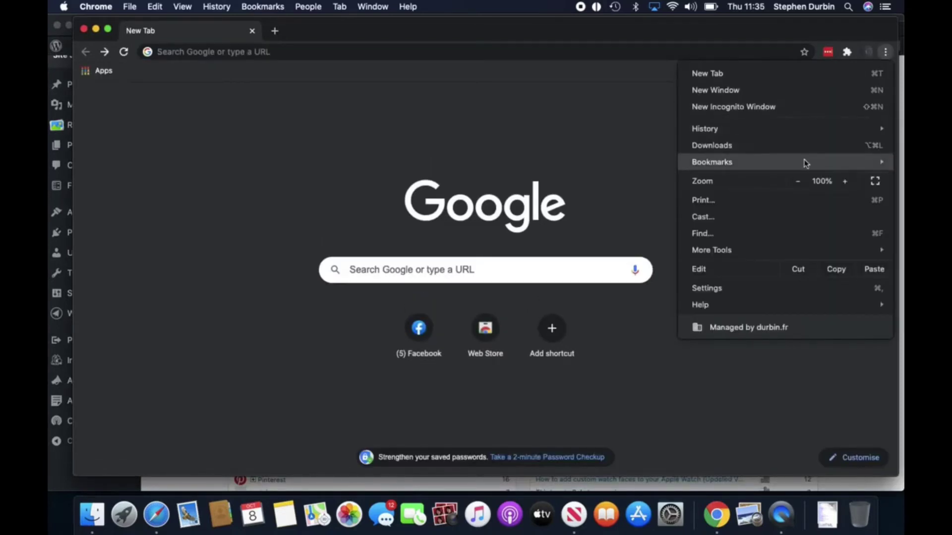
{"action": "mouse_move", "coordinate": [711, 162]}
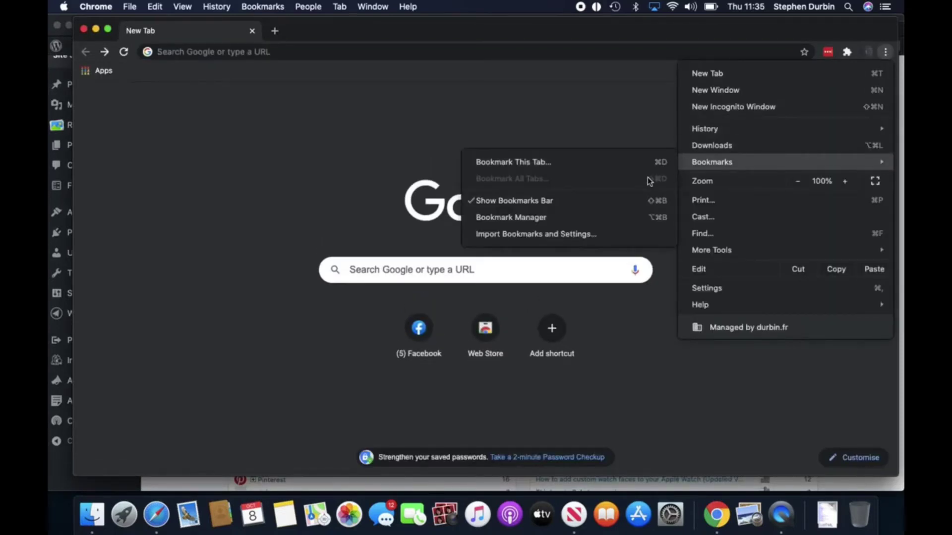
{"action": "left_click", "coordinate": [601, 240]}
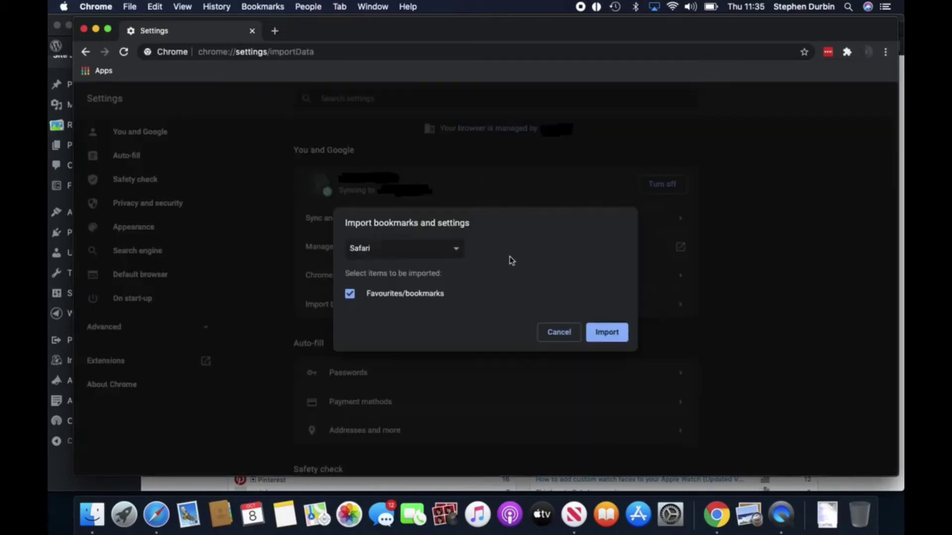
Step: Set the import source to Bookmarks HTML File and start choosing the file
{"action": "left_click", "coordinate": [455, 251]}
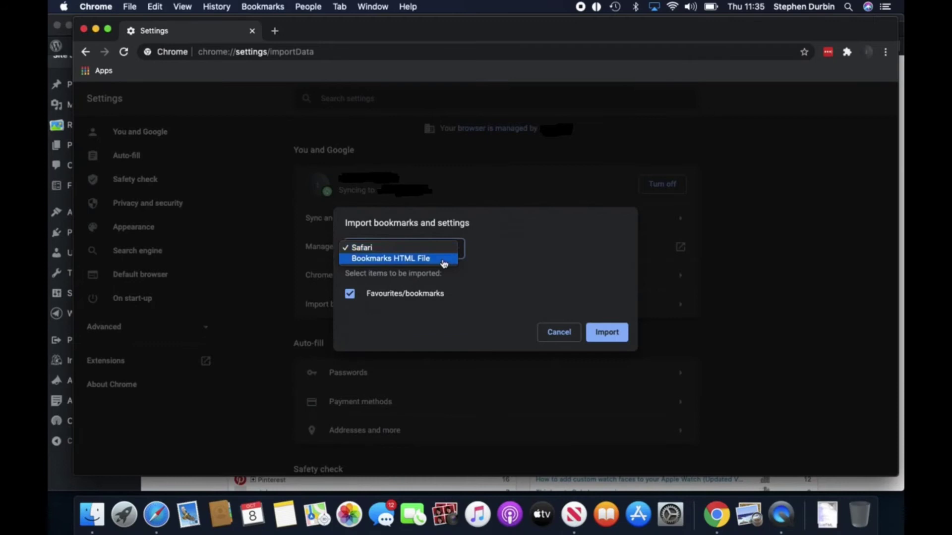
{"action": "left_click", "coordinate": [442, 258]}
{"action": "left_click", "coordinate": [596, 336]}
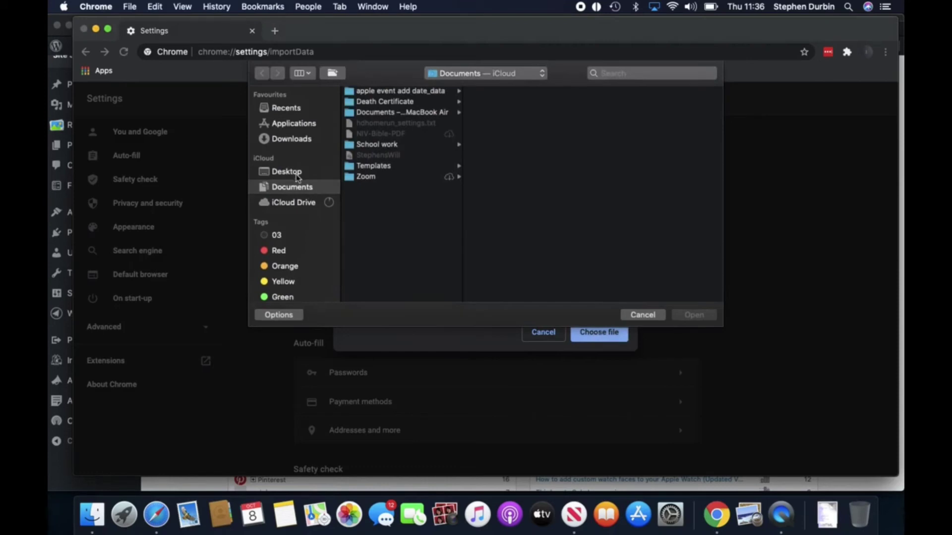
Step: Import 'Safari Bookmarks' from Downloads and close the finished import dialog
{"action": "left_click", "coordinate": [298, 141]}
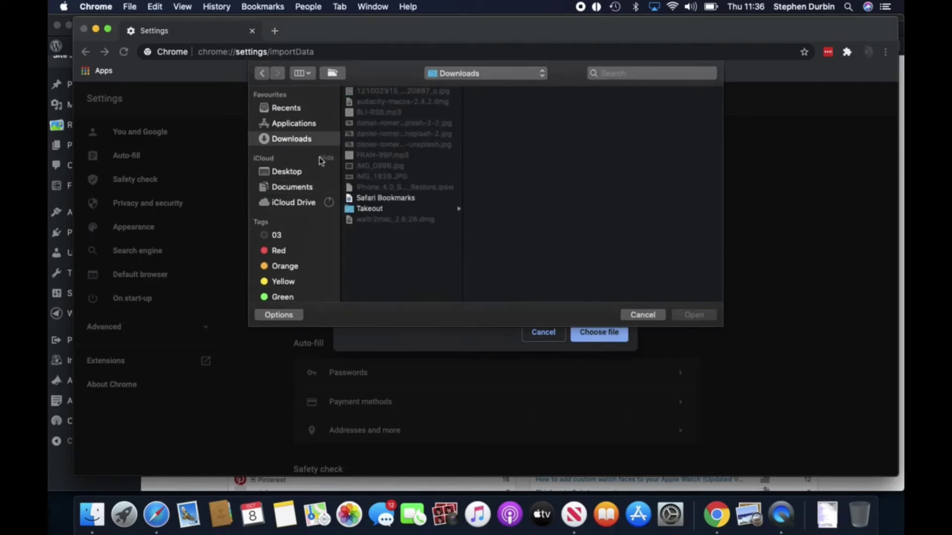
{"action": "left_click", "coordinate": [360, 199]}
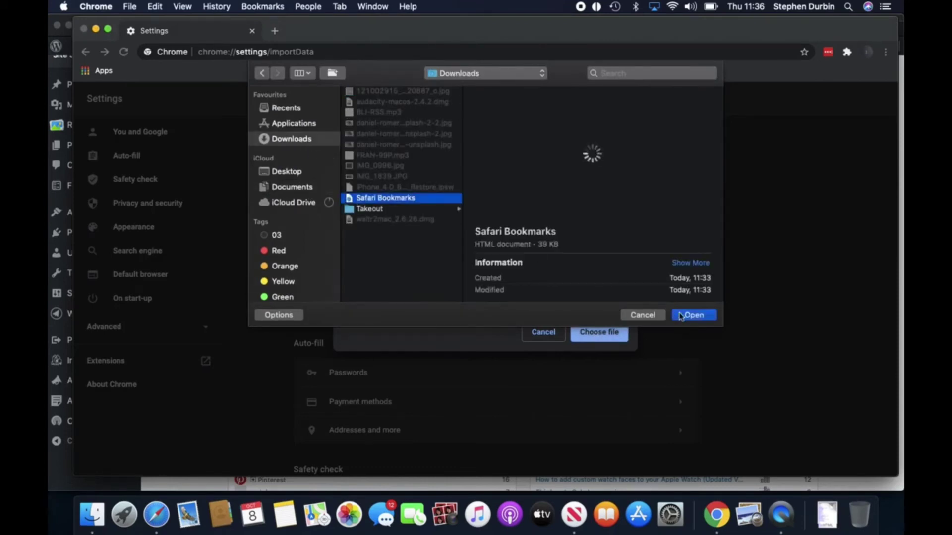
{"action": "left_click", "coordinate": [689, 314]}
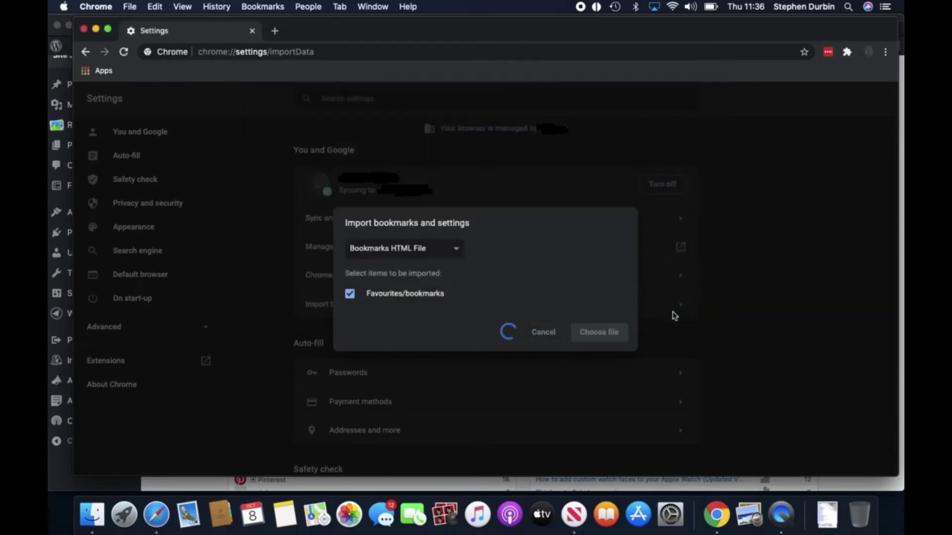
{"action": "left_click", "coordinate": [612, 347]}
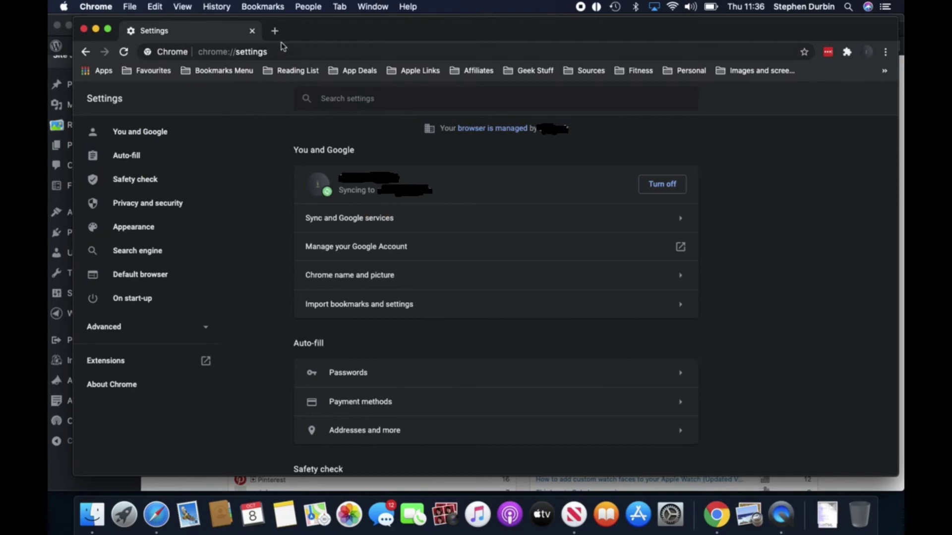
Step: Replace the Settings tab with a new tab and check the imported folders under Bookmarks
{"action": "left_click", "coordinate": [272, 30]}
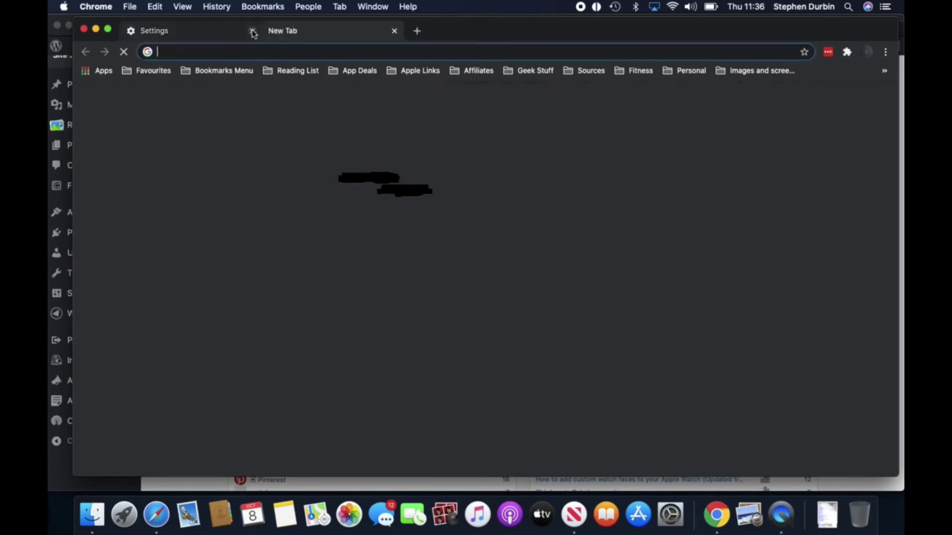
{"action": "left_click", "coordinate": [251, 31]}
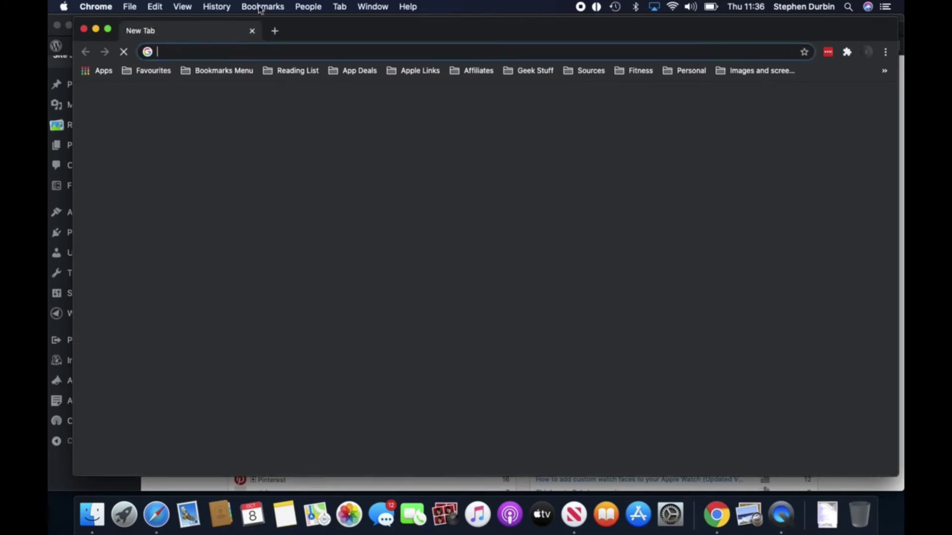
{"action": "left_click", "coordinate": [262, 8]}
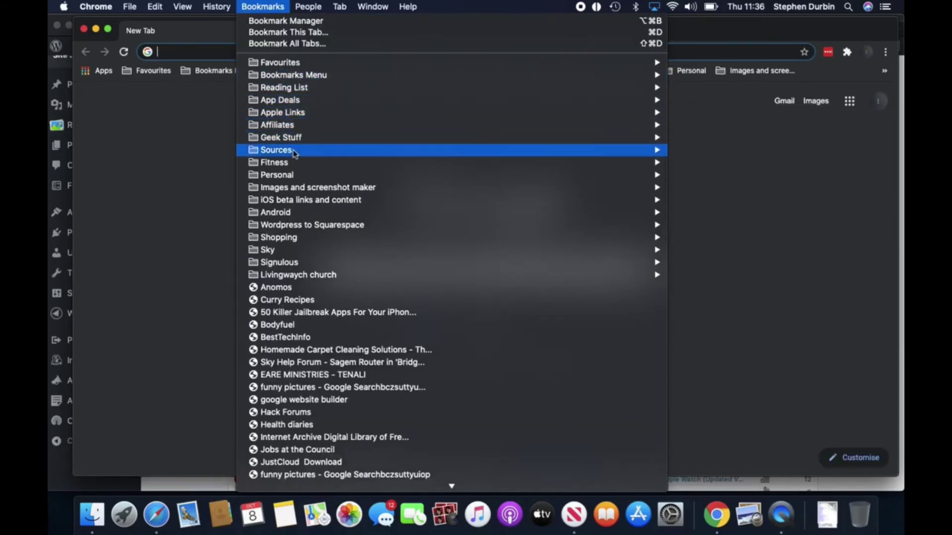
{"action": "left_click", "coordinate": [199, 187]}
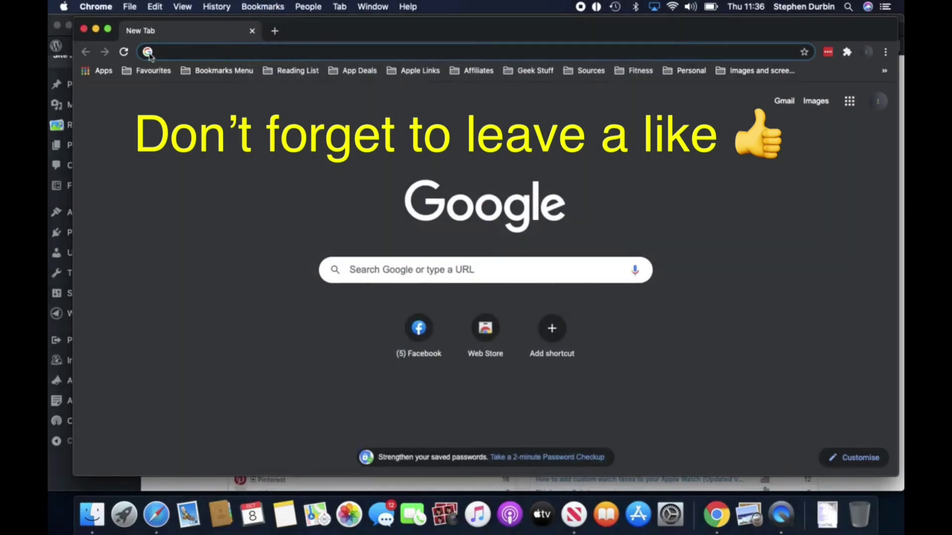